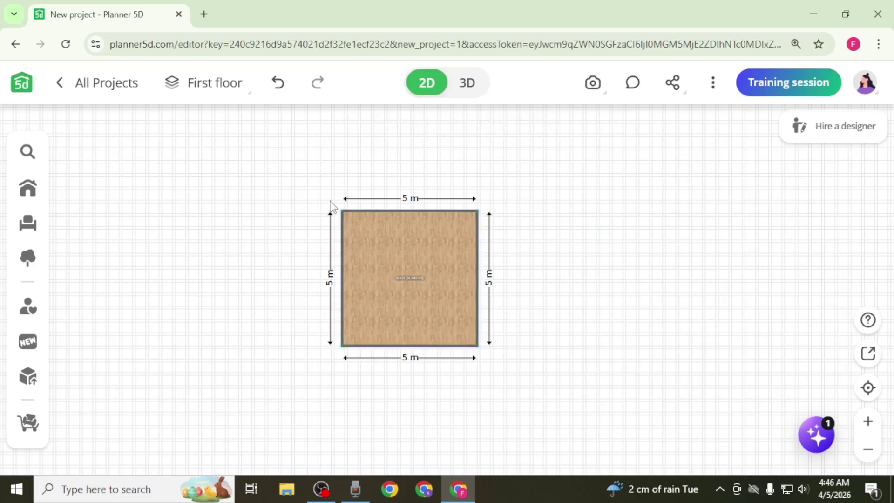
Set the room's type to Living Room.
{"action": "left_click_drag", "start_coordinate": [331, 205], "coordinate": [343, 219]}
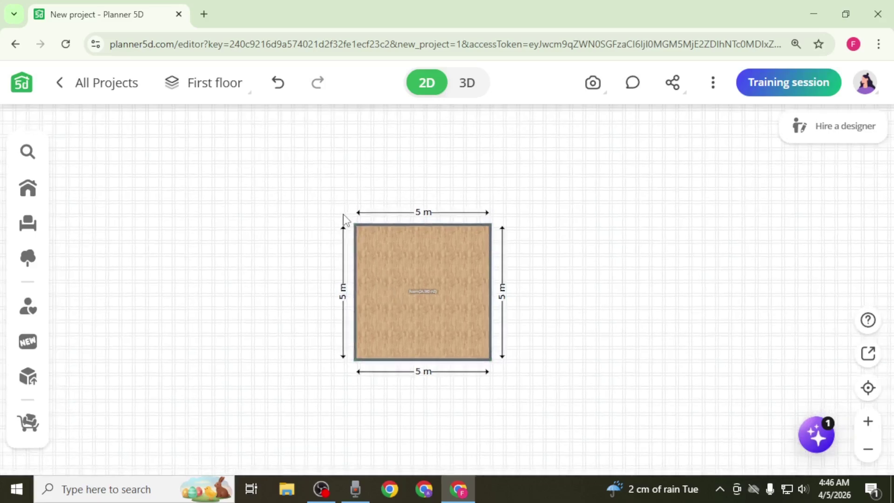
{"action": "left_click", "coordinate": [409, 263]}
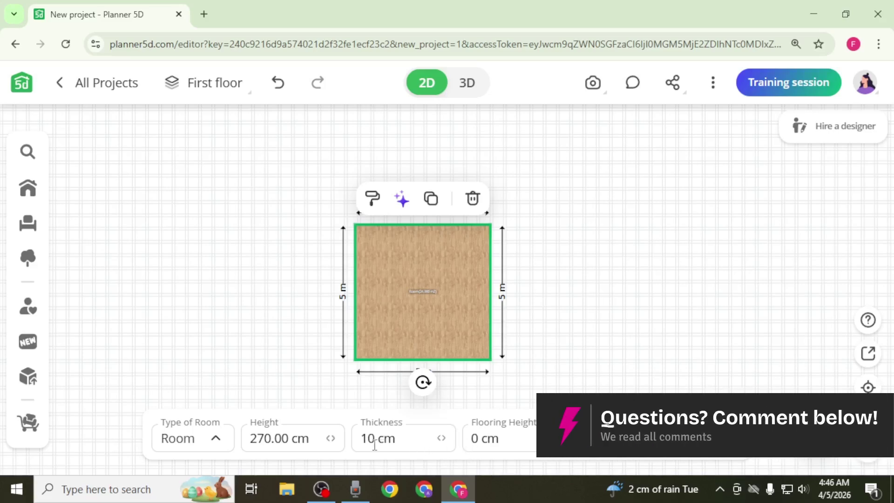
{"action": "left_click", "coordinate": [216, 440]}
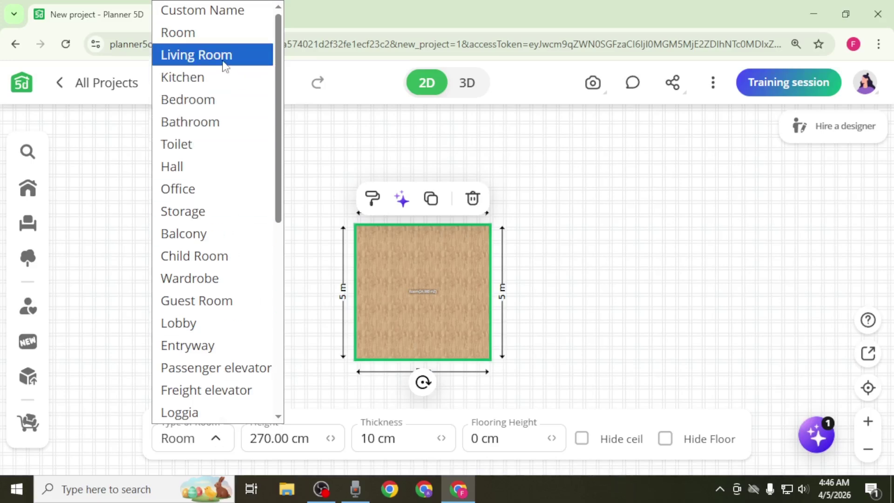
{"action": "left_click", "coordinate": [225, 56]}
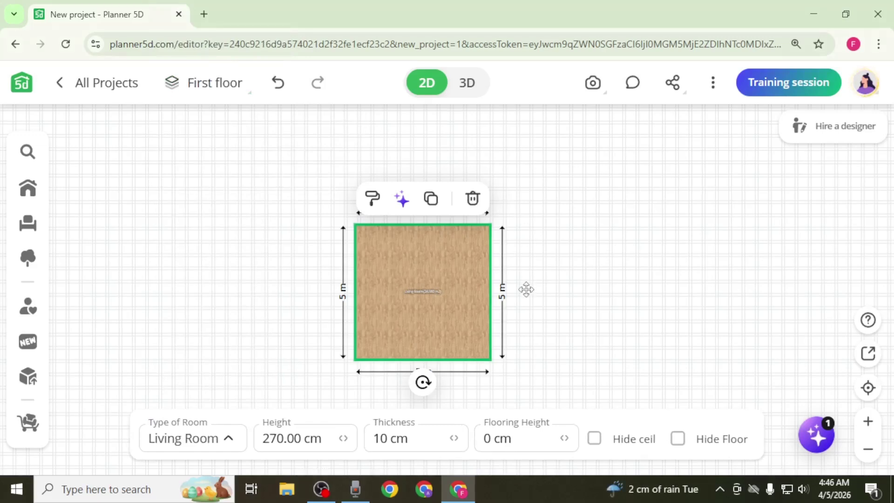
Widen the living room to about 10.13 m by moving its right wall outward.
{"action": "scroll", "coordinate": [517, 286], "scroll_direction": "up", "scroll_amount": 5}
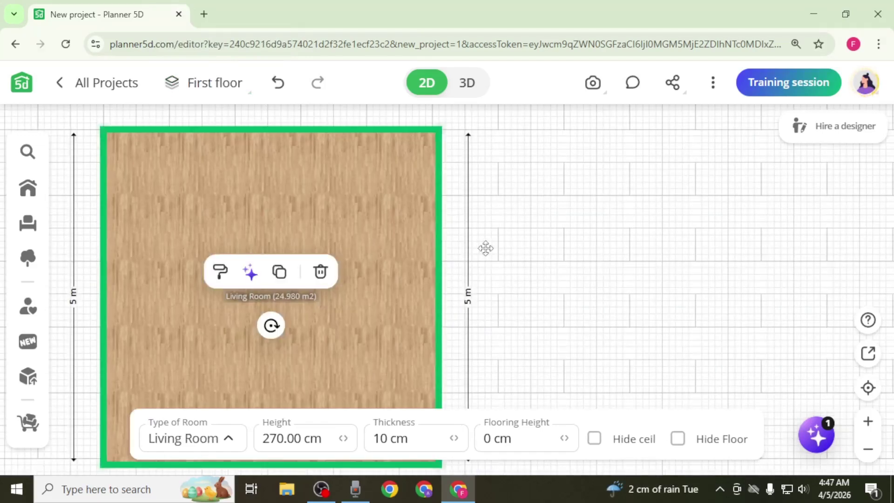
{"action": "left_click_drag", "start_coordinate": [486, 248], "coordinate": [536, 300]}
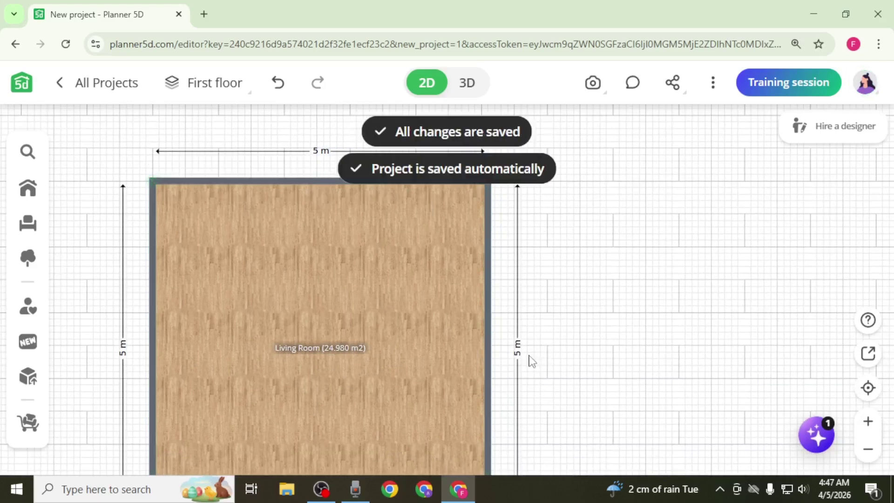
{"action": "left_click", "coordinate": [442, 347]}
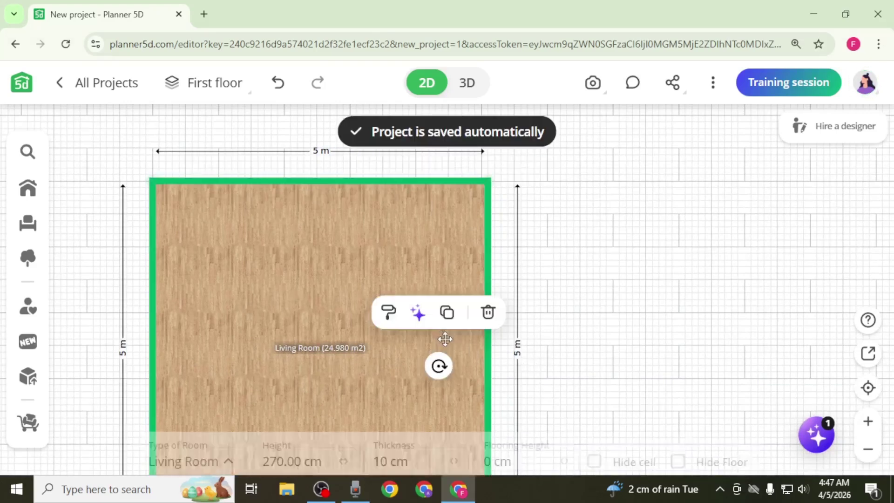
{"action": "left_click", "coordinate": [488, 353]}
{"action": "left_click_drag", "start_coordinate": [491, 353], "coordinate": [823, 371]}
{"action": "left_click_drag", "start_coordinate": [863, 213], "coordinate": [787, 315]}
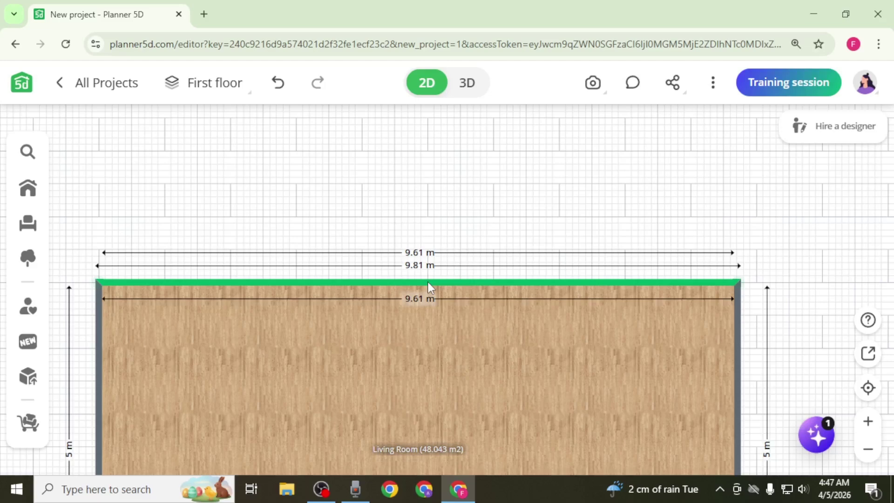
{"action": "left_click", "coordinate": [448, 329]}
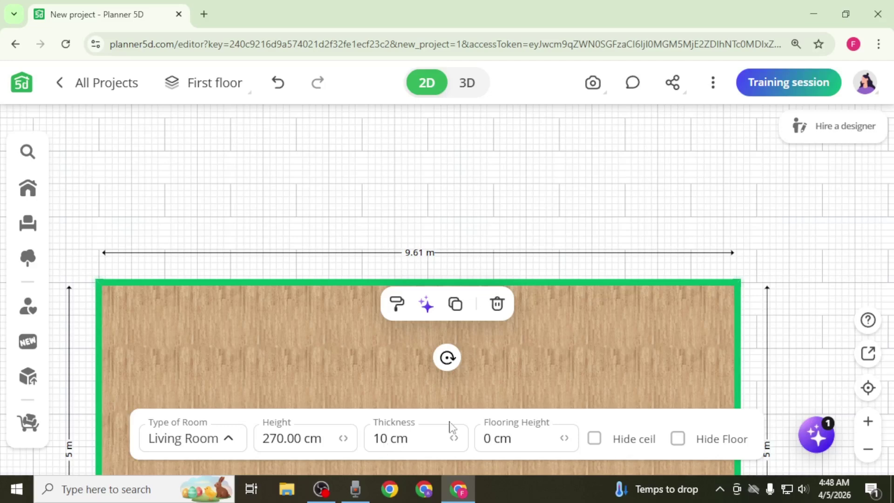
{"action": "left_click_drag", "start_coordinate": [743, 317], "coordinate": [777, 316]}
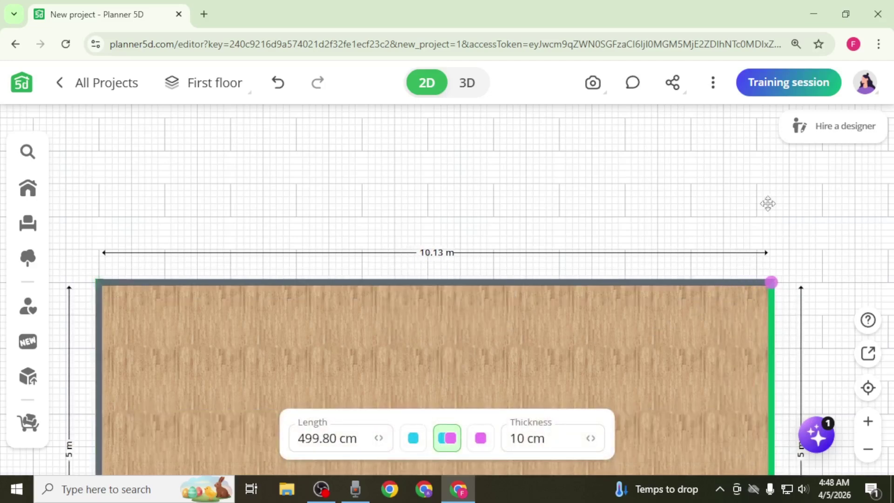
{"action": "scroll", "coordinate": [764, 211], "scroll_direction": "down", "scroll_amount": 5}
{"action": "left_click_drag", "start_coordinate": [833, 261], "coordinate": [661, 281]}
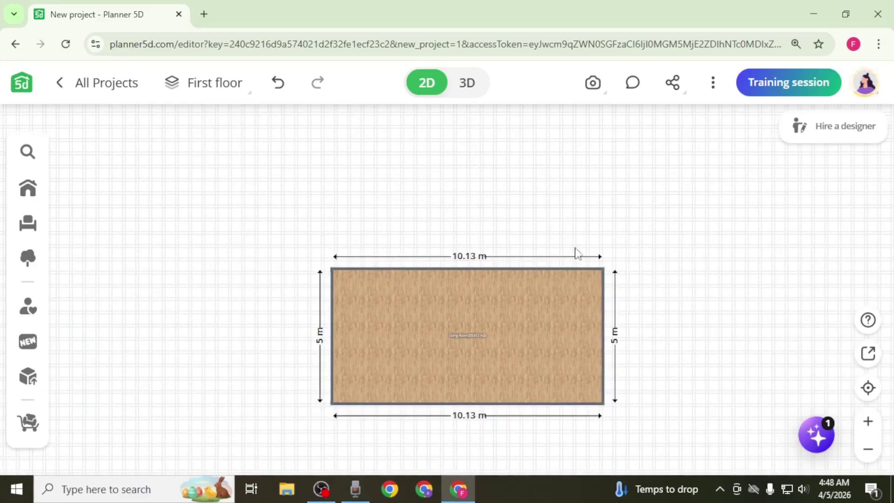
Add a 5 m by 5 m preset room directly above the living room, aligned with its left edge.
{"action": "left_click", "coordinate": [26, 189]}
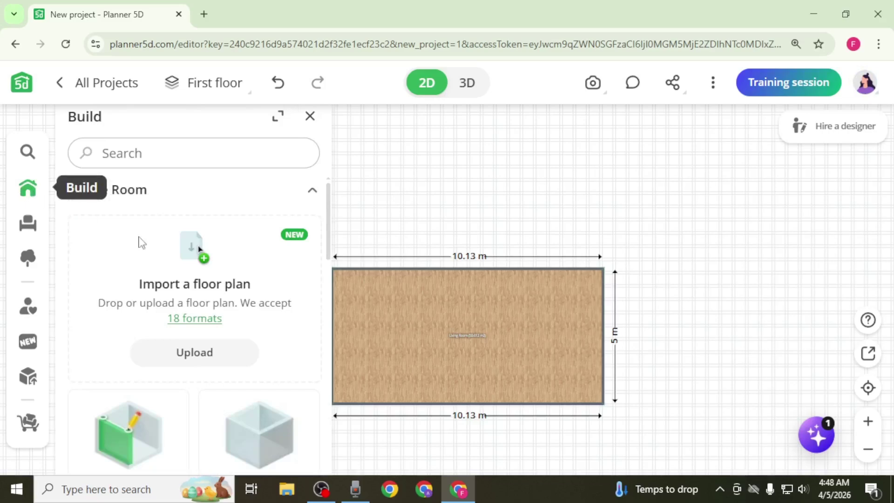
{"action": "scroll", "coordinate": [140, 242], "scroll_direction": "down", "scroll_amount": 3}
{"action": "left_click", "coordinate": [261, 329]}
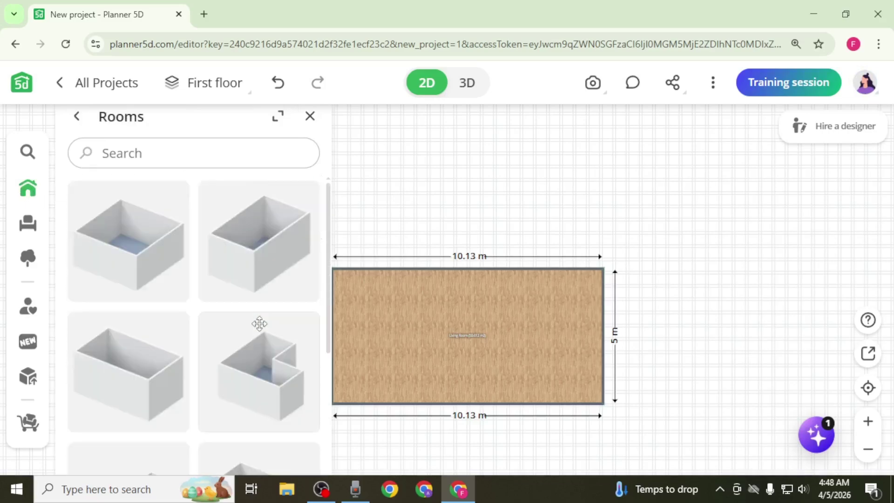
{"action": "scroll", "coordinate": [246, 281], "scroll_direction": "down", "scroll_amount": 5}
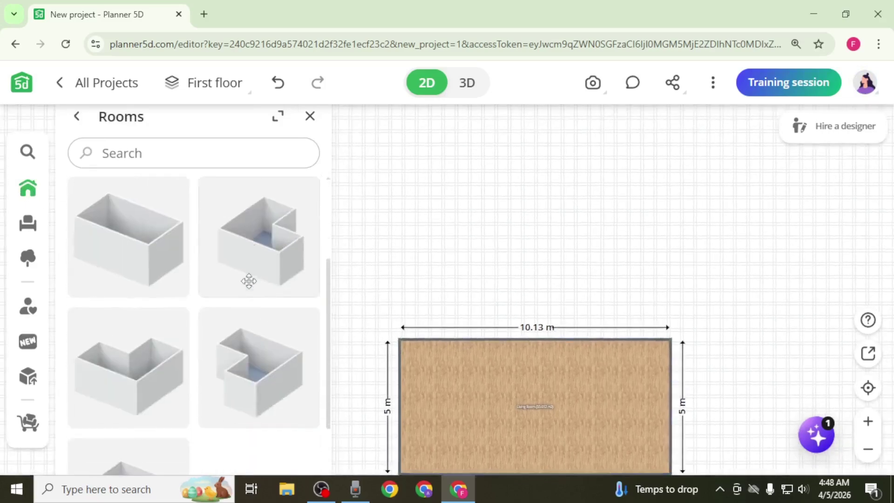
{"action": "scroll", "coordinate": [242, 288], "scroll_direction": "up", "scroll_amount": 5}
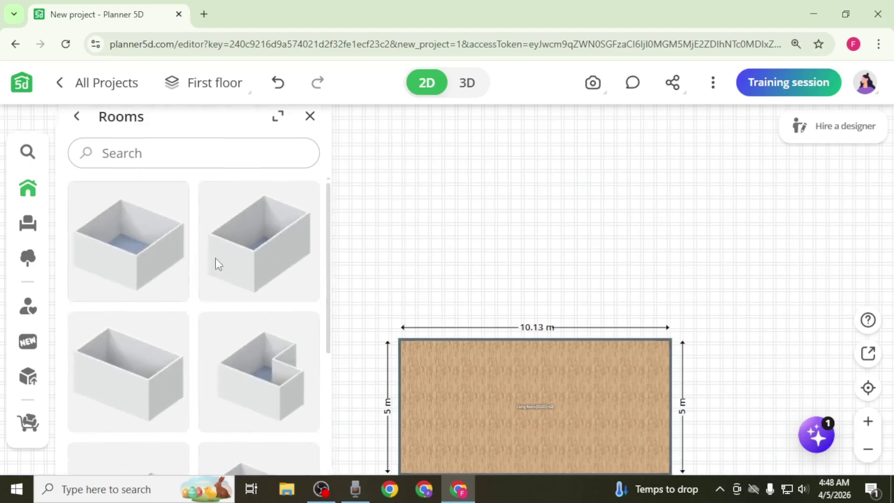
{"action": "left_click_drag", "start_coordinate": [218, 264], "coordinate": [403, 204]}
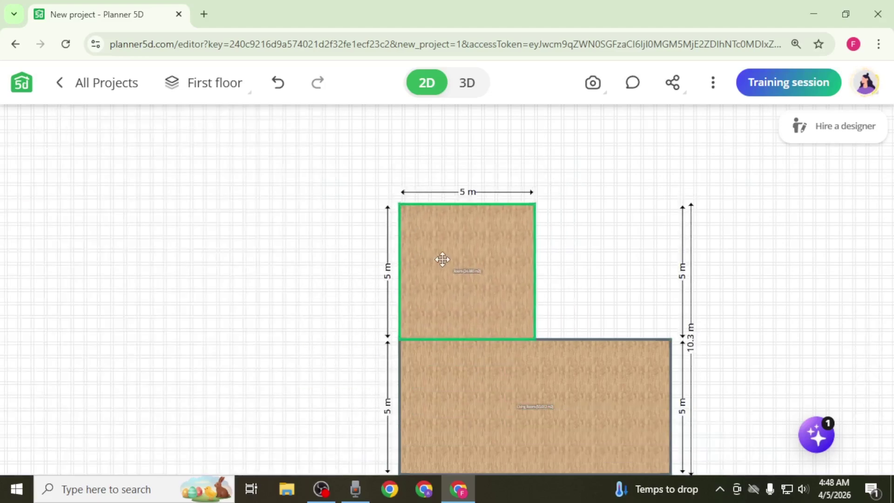
{"action": "left_click_drag", "start_coordinate": [441, 260], "coordinate": [441, 258]}
Shrink the upper room to about 2.97 m wide and 3.9 m deep by moving its top and right walls inward.
{"action": "scroll", "coordinate": [472, 214], "scroll_direction": "up", "scroll_amount": 3}
{"action": "left_click_drag", "start_coordinate": [463, 182], "coordinate": [464, 255]}
{"action": "scroll", "coordinate": [465, 255], "scroll_direction": "down", "scroll_amount": 3}
{"action": "left_click_drag", "start_coordinate": [530, 282], "coordinate": [475, 284]}
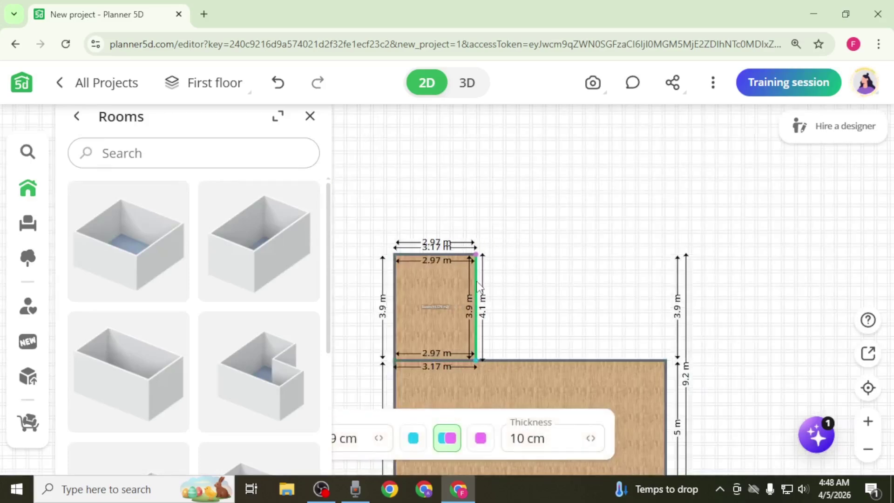
{"action": "left_click_drag", "start_coordinate": [585, 294], "coordinate": [565, 239]}
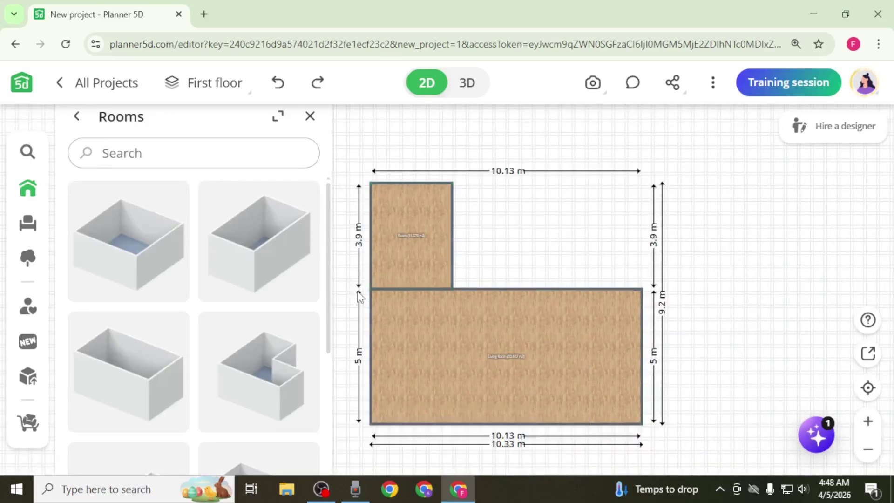
Examine how the small upper room's walls join the living room's walls.
{"action": "scroll", "coordinate": [367, 297], "scroll_direction": "up", "scroll_amount": 5}
{"action": "left_click_drag", "start_coordinate": [414, 249], "coordinate": [392, 301]}
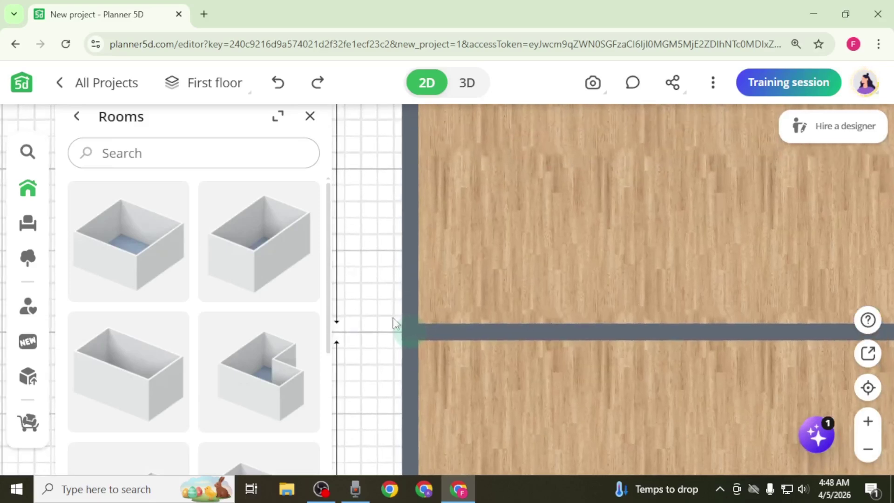
{"action": "scroll", "coordinate": [357, 242], "scroll_direction": "down", "scroll_amount": 4}
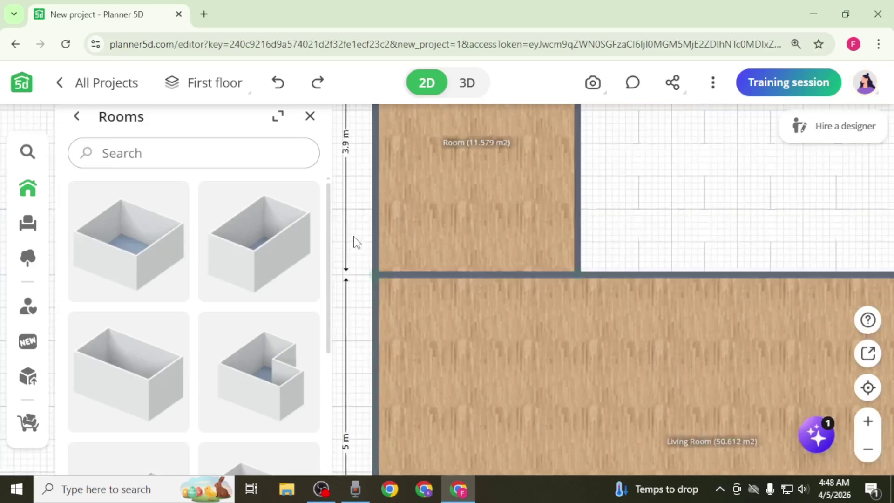
{"action": "left_click_drag", "start_coordinate": [660, 197], "coordinate": [639, 371]}
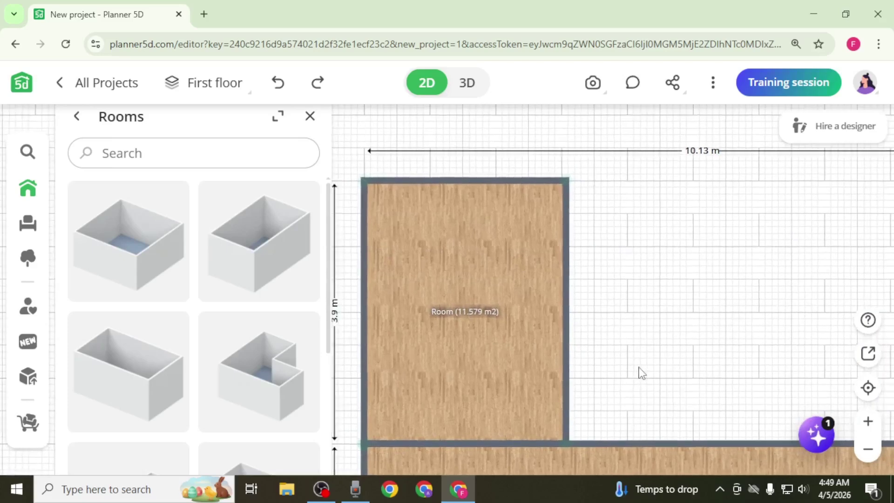
{"action": "left_click", "coordinate": [477, 328]}
{"action": "left_click_drag", "start_coordinate": [635, 292], "coordinate": [673, 286]}
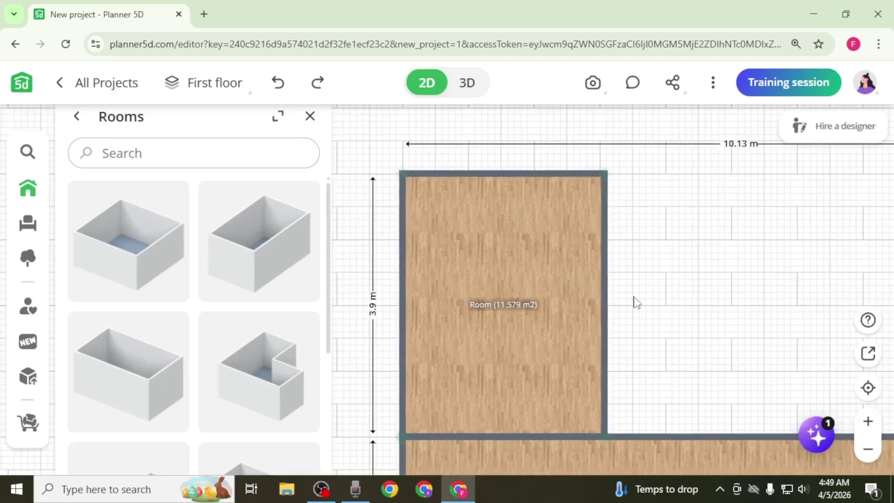
{"action": "left_click_drag", "start_coordinate": [733, 319], "coordinate": [512, 297]}
{"action": "scroll", "coordinate": [511, 296], "scroll_direction": "down", "scroll_amount": 3}
Duplicate the small room above the living room and widen the copy to about 5.08 m, flush with the living room's right wall.
{"action": "left_click", "coordinate": [425, 285]}
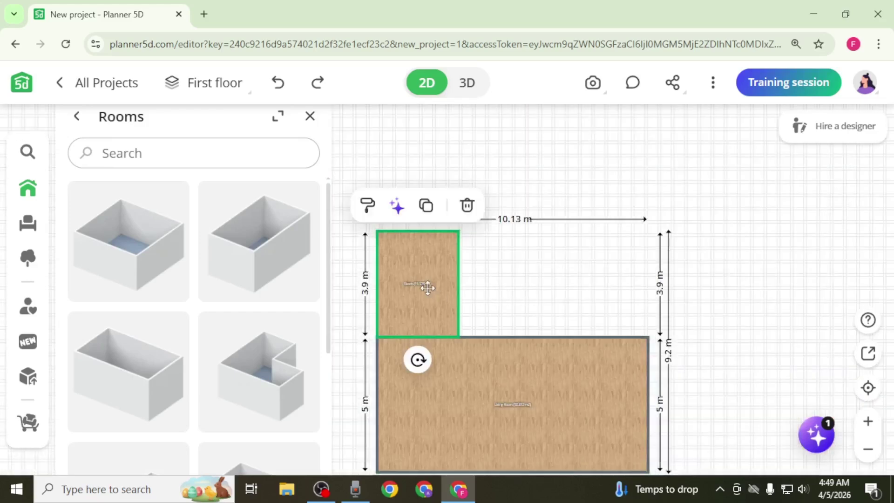
{"action": "key", "text": "ctrl+c"}
{"action": "key", "text": "ctrl+v"}
{"action": "left_click_drag", "start_coordinate": [441, 294], "coordinate": [630, 280]}
{"action": "key", "text": "ctrl+v"}
{"action": "key", "text": "ctrl+z"}
{"action": "scroll", "coordinate": [624, 280], "scroll_direction": "up", "scroll_amount": 5}
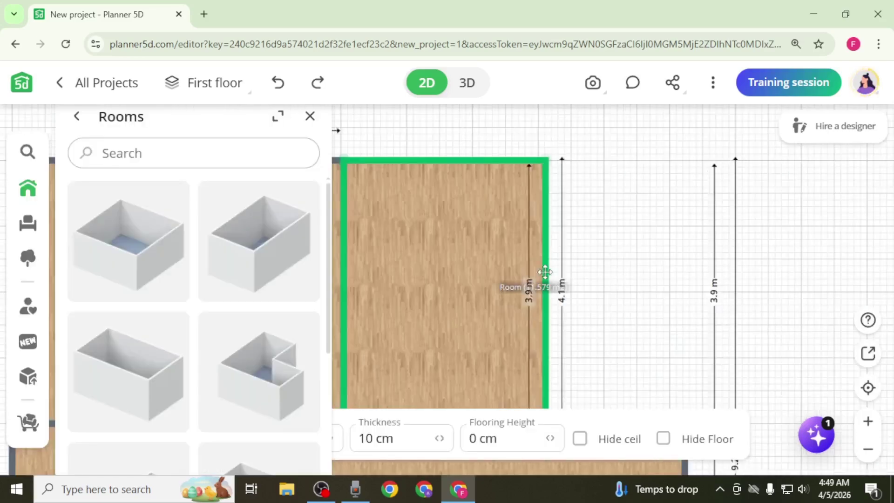
{"action": "left_click_drag", "start_coordinate": [546, 275], "coordinate": [685, 282]}
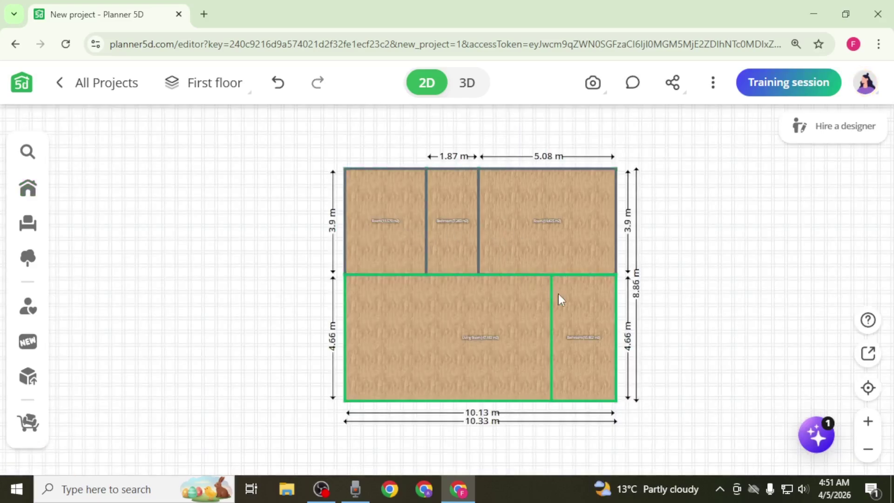
Place a double-leaf entry door in the living room's lower exterior wall, near its left end.
{"action": "left_click", "coordinate": [29, 204]}
{"action": "scroll", "coordinate": [187, 296], "scroll_direction": "down", "scroll_amount": 5}
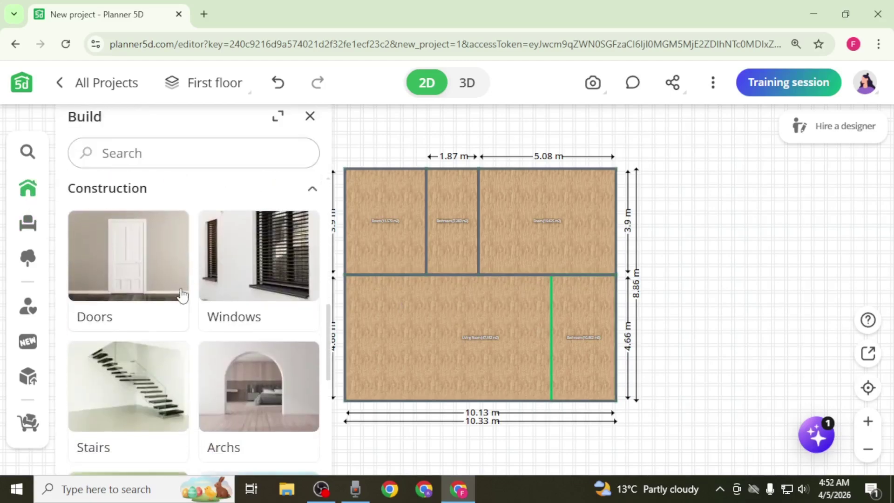
{"action": "left_click", "coordinate": [183, 296]}
{"action": "left_click_drag", "start_coordinate": [715, 303], "coordinate": [776, 270]}
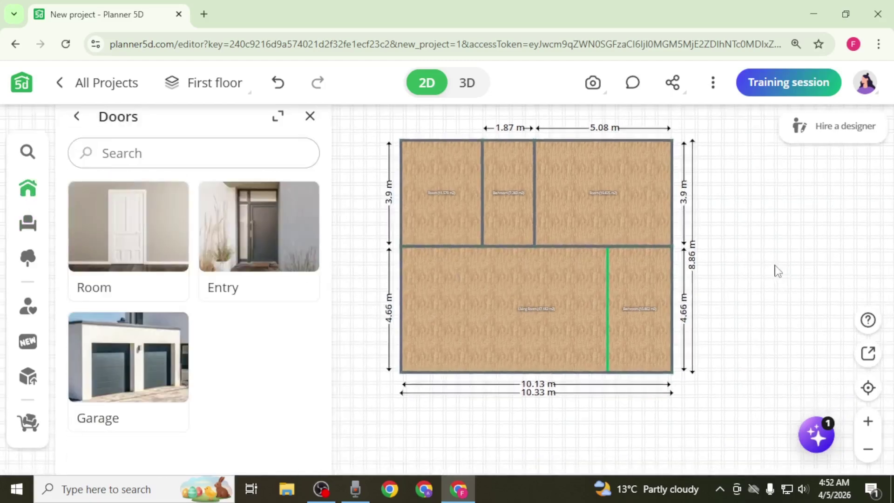
{"action": "left_click", "coordinate": [256, 236]}
{"action": "scroll", "coordinate": [285, 448], "scroll_direction": "down", "scroll_amount": 3}
{"action": "left_click_drag", "start_coordinate": [286, 448], "coordinate": [457, 382]}
Place cream single interior doors between the living room and both the upper-left room and the upper bathroom.
{"action": "left_click", "coordinate": [85, 124]}
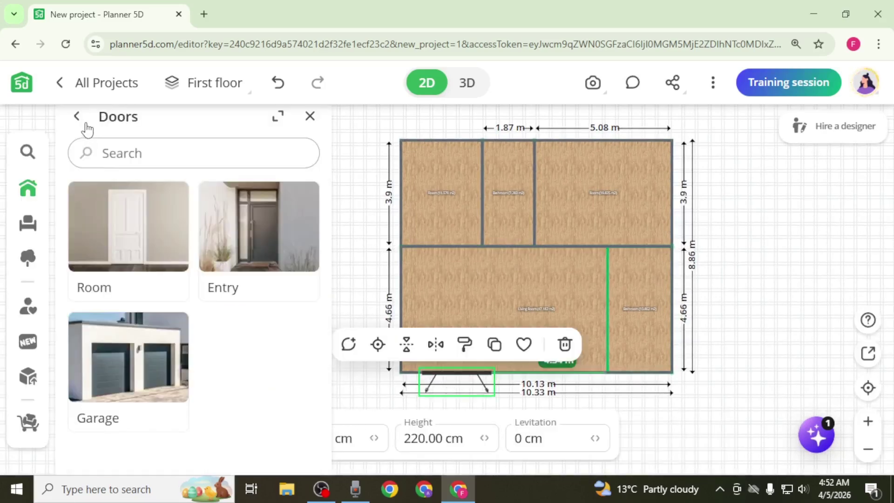
{"action": "left_click", "coordinate": [128, 236]}
{"action": "left_click", "coordinate": [135, 249]}
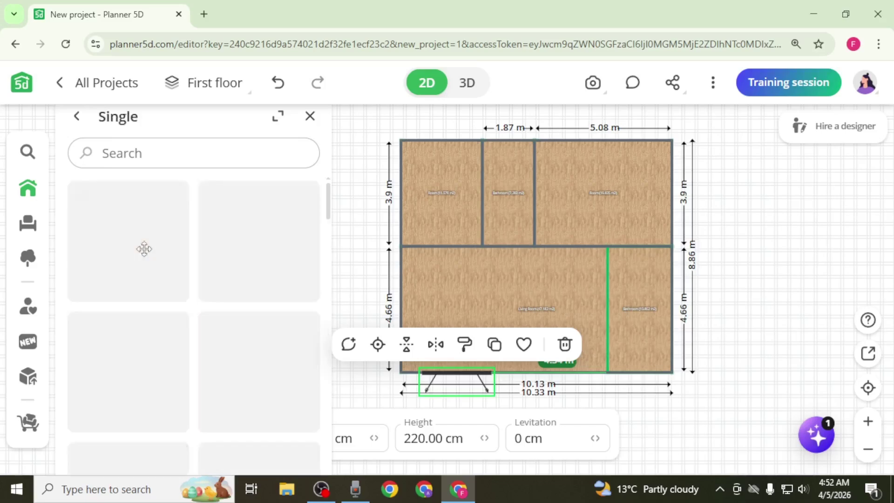
{"action": "left_click_drag", "start_coordinate": [131, 368], "coordinate": [391, 259]}
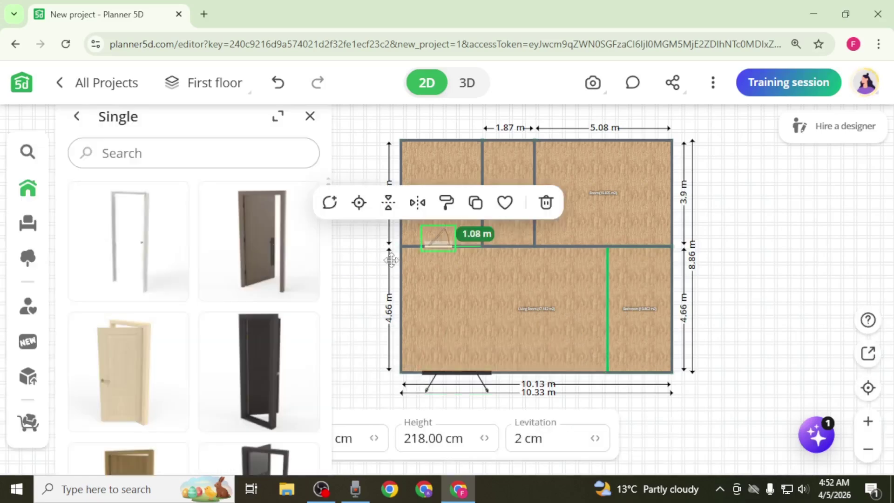
{"action": "left_click_drag", "start_coordinate": [156, 344], "coordinate": [507, 244]}
Place a matching cream single door between the living room and the large upper-right room.
{"action": "scroll", "coordinate": [645, 250], "scroll_direction": "up", "scroll_amount": 5}
{"action": "left_click_drag", "start_coordinate": [794, 215], "coordinate": [858, 254]}
{"action": "left_click_drag", "start_coordinate": [132, 382], "coordinate": [530, 281]}
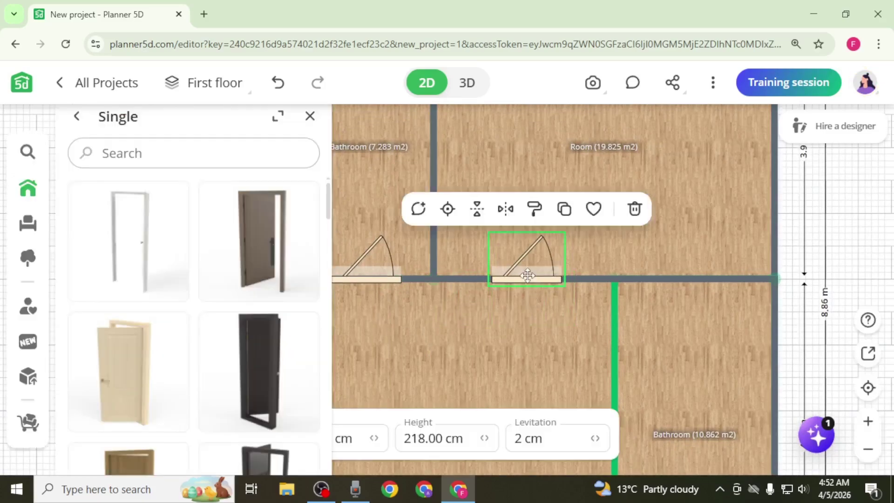
{"action": "scroll", "coordinate": [688, 319], "scroll_direction": "down", "scroll_amount": 5}
{"action": "left_click", "coordinate": [804, 330]}
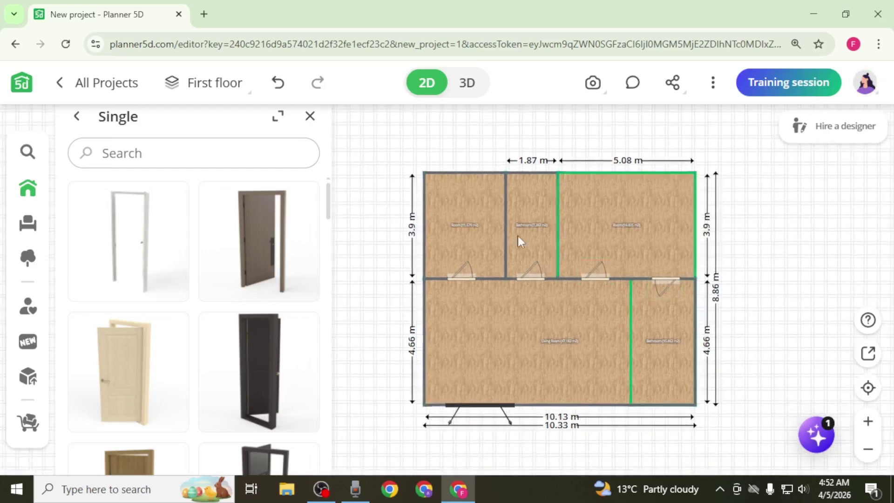
Place black three-panel windows in the living room's left wall and the upper-right room's top wall.
{"action": "left_click", "coordinate": [77, 117]}
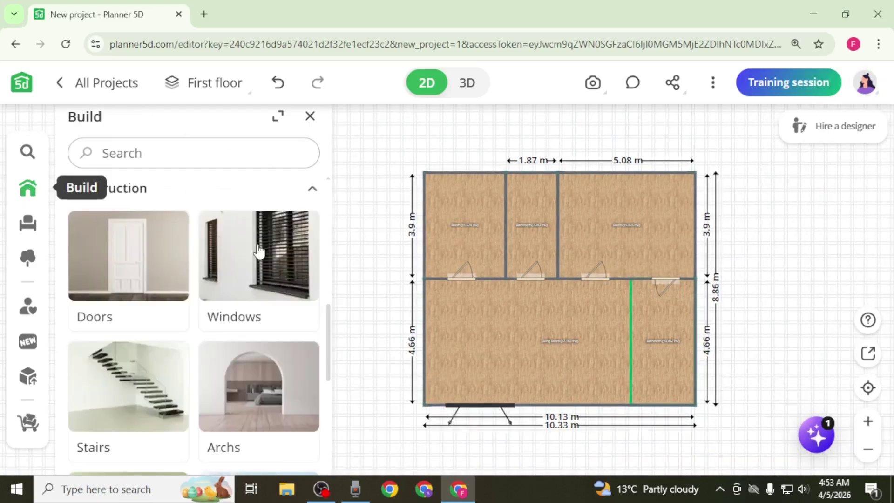
{"action": "left_click", "coordinate": [258, 269]}
{"action": "left_click", "coordinate": [284, 381]}
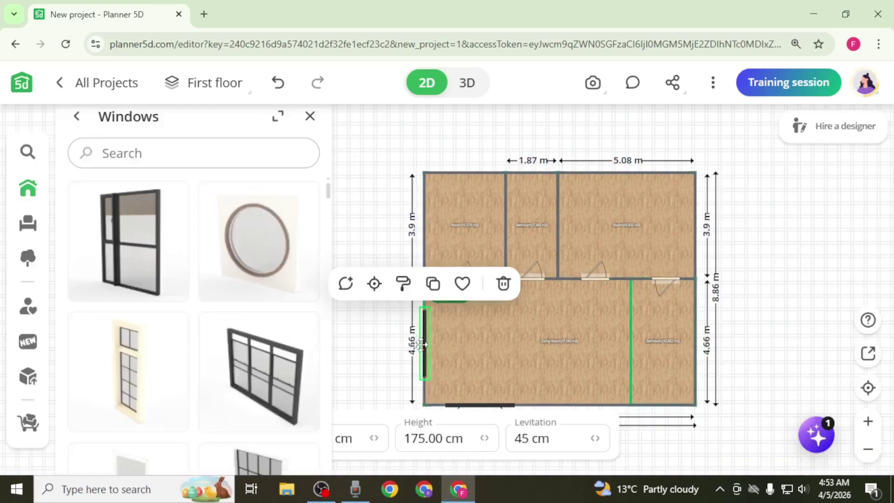
{"action": "left_click_drag", "start_coordinate": [296, 381], "coordinate": [610, 185]}
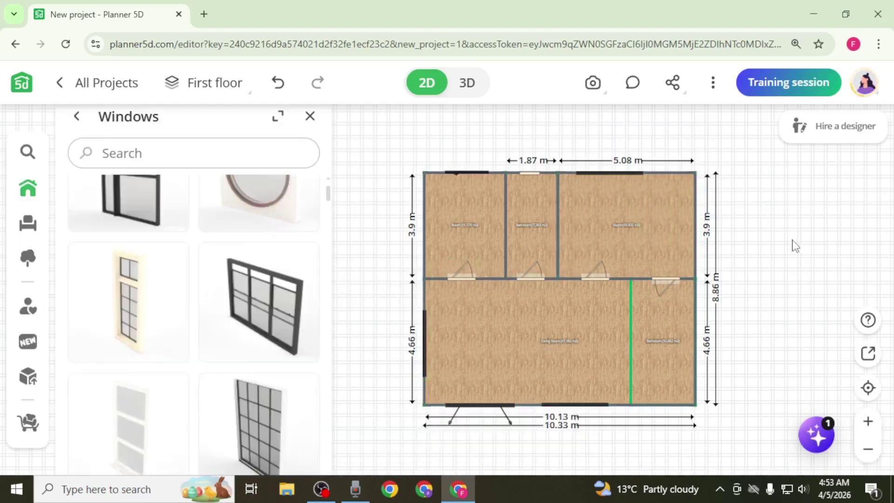
Draw an L-shaped partition in the upper-right room, down from the top wall right of the window, with a horizontal leg about 0.86 m long.
{"action": "left_click_drag", "start_coordinate": [792, 242], "coordinate": [742, 238]}
{"action": "left_click", "coordinate": [309, 116]}
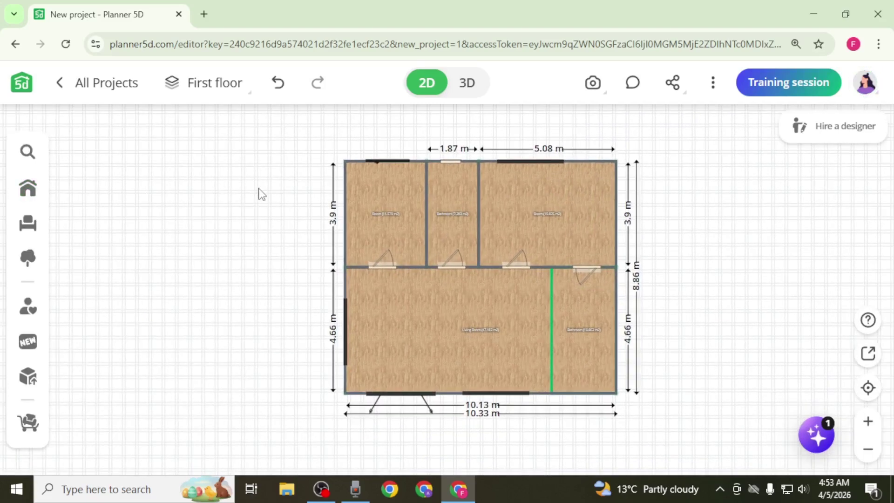
{"action": "left_click_drag", "start_coordinate": [152, 218], "coordinate": [110, 282]}
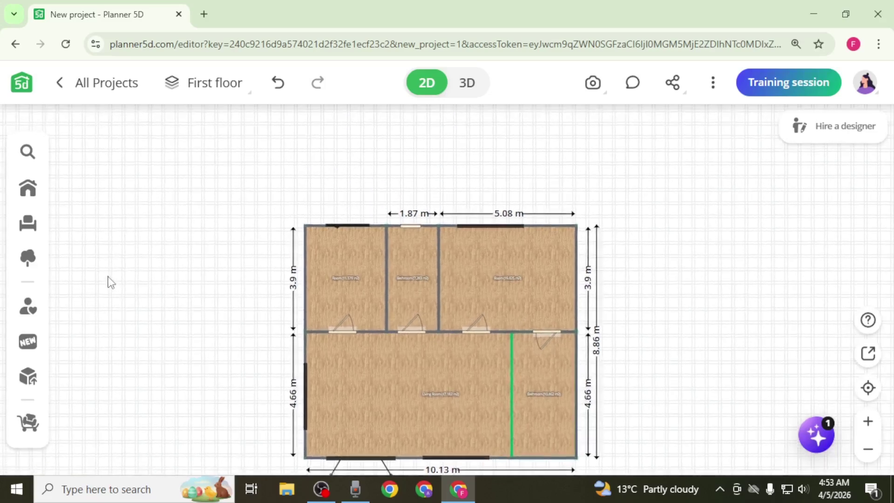
{"action": "scroll", "coordinate": [635, 246], "scroll_direction": "up", "scroll_amount": 5}
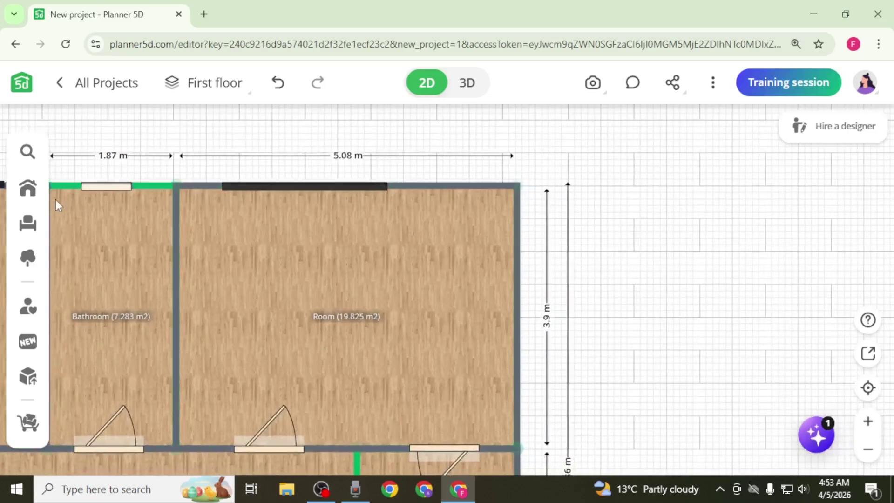
{"action": "left_click", "coordinate": [27, 191]}
{"action": "scroll", "coordinate": [214, 286], "scroll_direction": "down", "scroll_amount": 3}
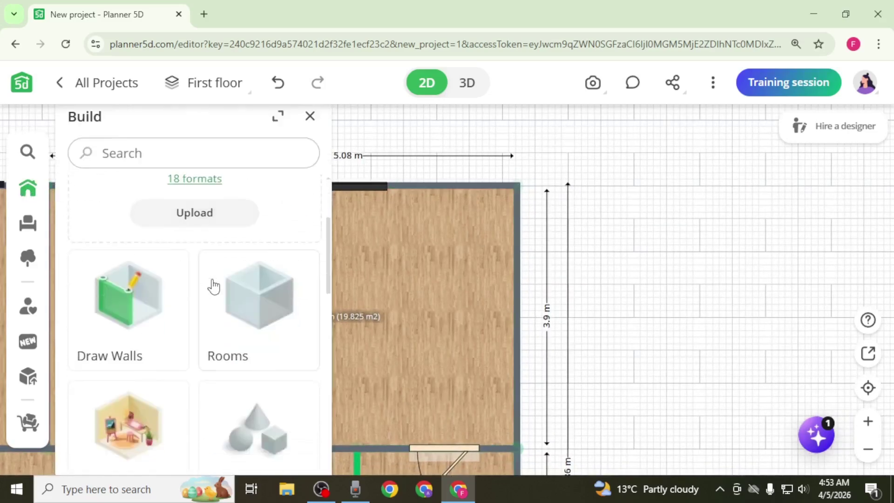
{"action": "left_click", "coordinate": [157, 316]}
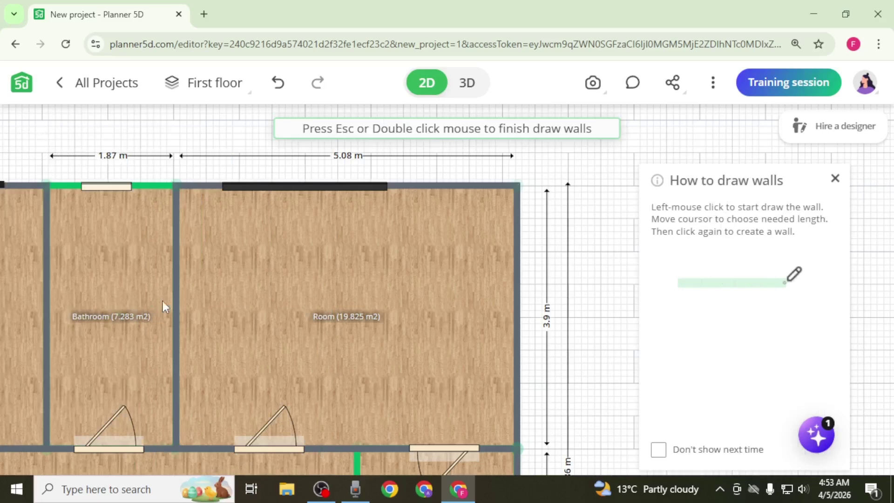
{"action": "left_click", "coordinate": [405, 188]}
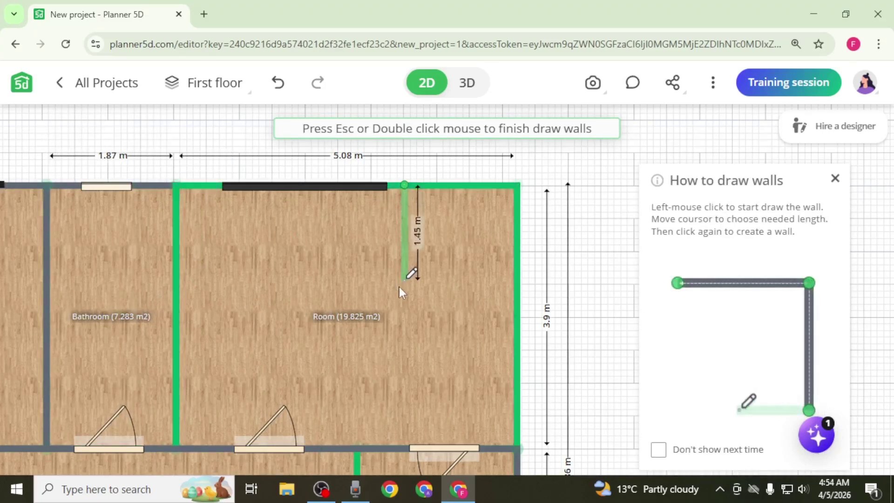
{"action": "left_click", "coordinate": [405, 331]}
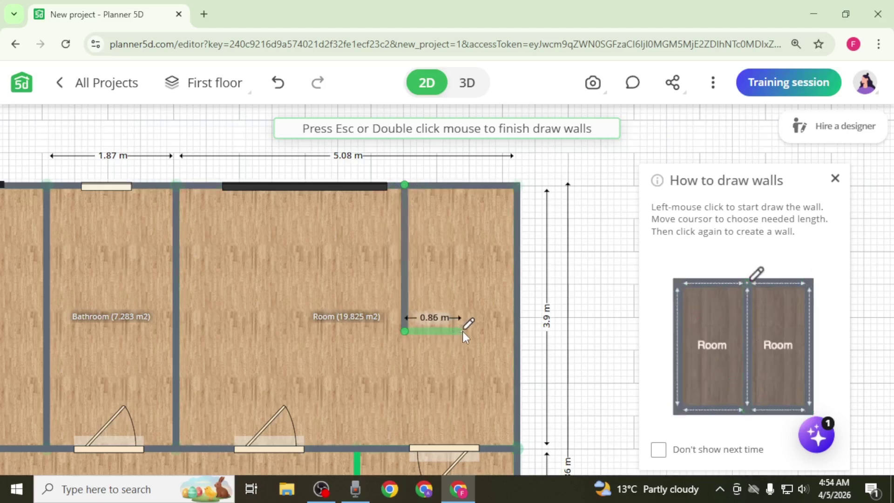
{"action": "double_click", "coordinate": [463, 332]}
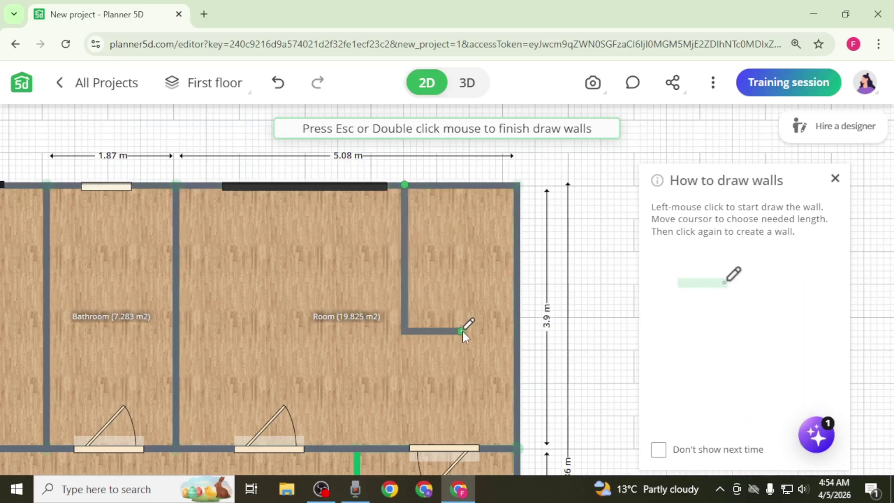
{"action": "key", "text": "Escape"}
{"action": "left_click", "coordinate": [310, 116]}
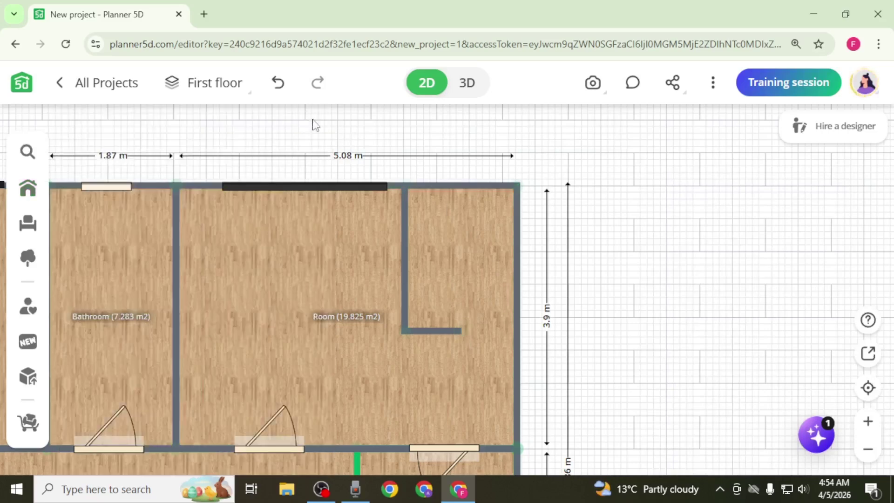
{"action": "scroll", "coordinate": [630, 273], "scroll_direction": "down", "scroll_amount": 5}
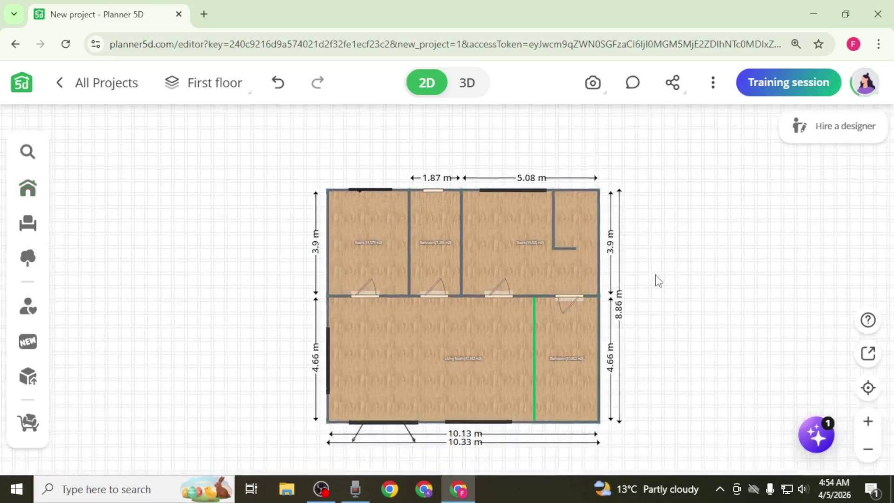
Place a dark kitchen island with a hanging pot rack in the living room and a kitchen set along that room's right wall.
{"action": "left_click", "coordinate": [29, 225]}
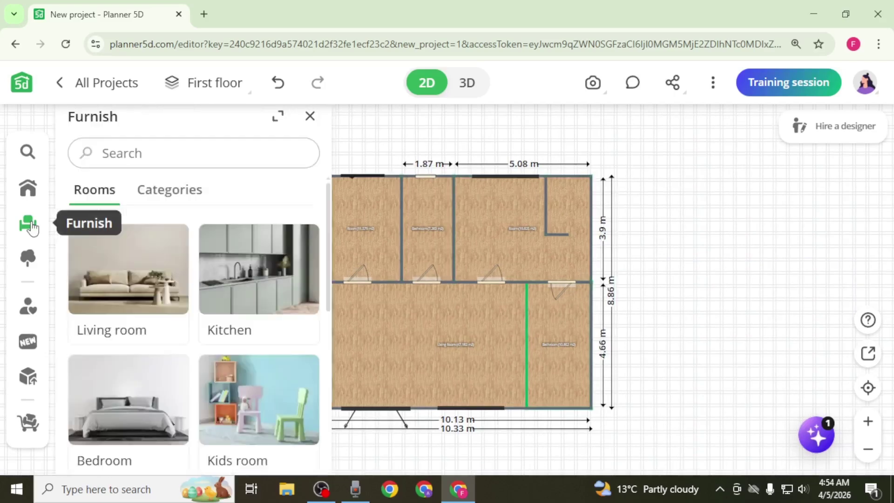
{"action": "left_click", "coordinate": [280, 305]}
{"action": "scroll", "coordinate": [280, 304], "scroll_direction": "down", "scroll_amount": 5}
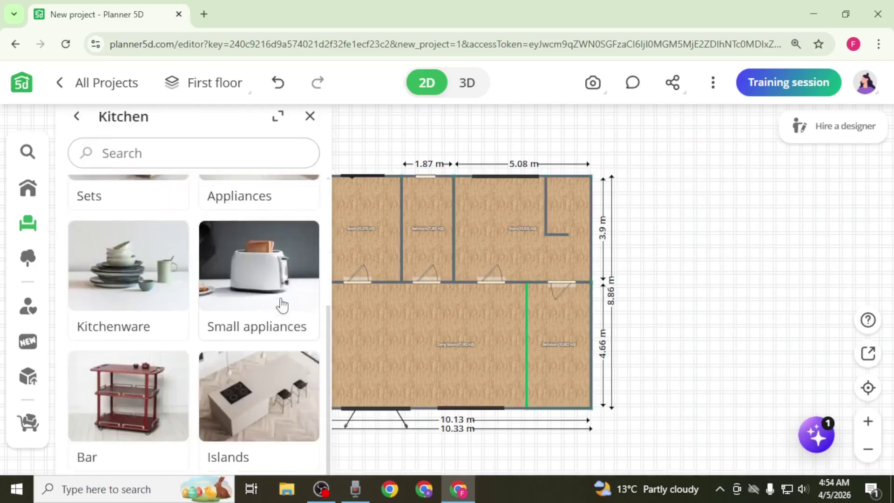
{"action": "left_click", "coordinate": [272, 418]}
{"action": "scroll", "coordinate": [263, 312], "scroll_direction": "down", "scroll_amount": 3}
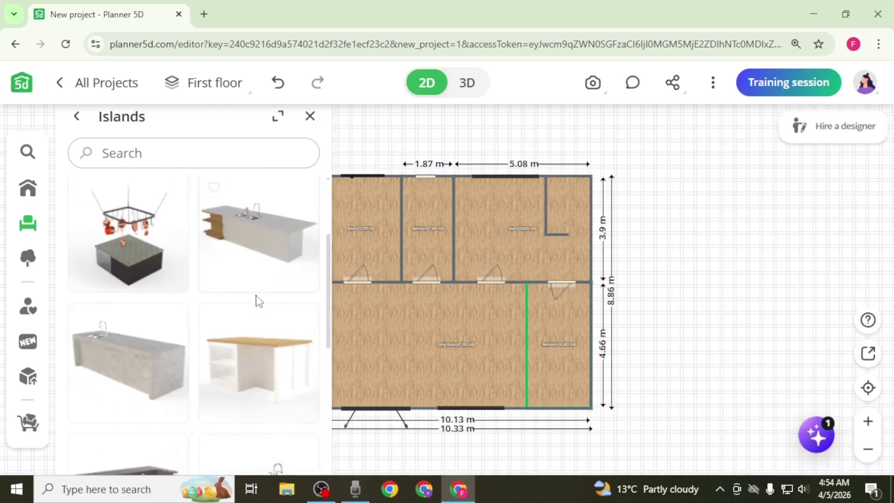
{"action": "left_click_drag", "start_coordinate": [145, 256], "coordinate": [473, 343]}
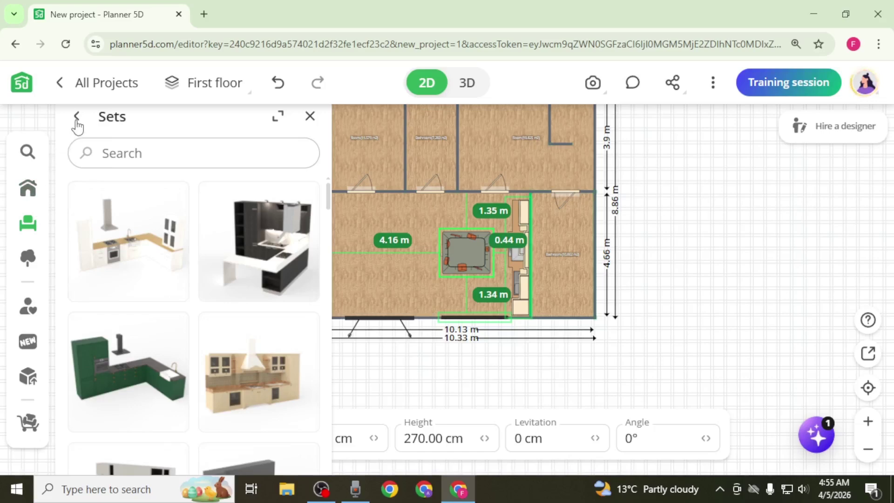
{"action": "left_click", "coordinate": [77, 117]}
{"action": "left_click_drag", "start_coordinate": [653, 246], "coordinate": [749, 330]}
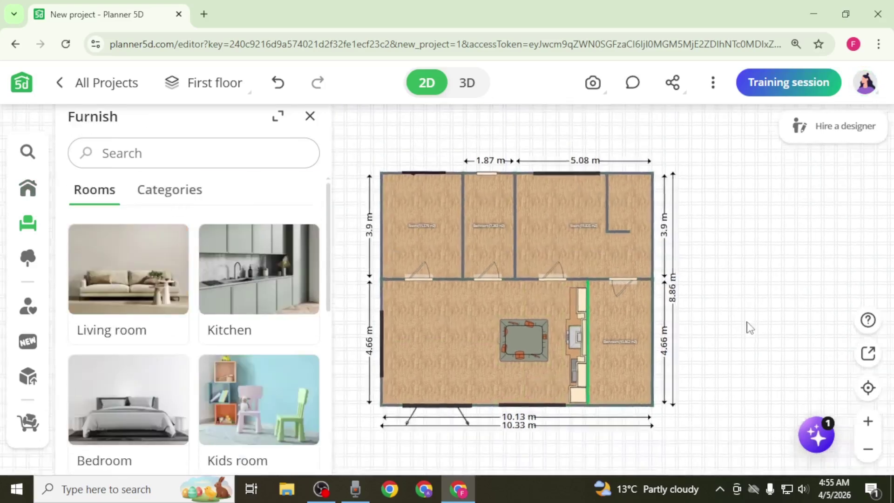
Place two single beds in the upper-left room and a double bed against the upper-right room's top wall, below the window.
{"action": "left_click", "coordinate": [140, 399]}
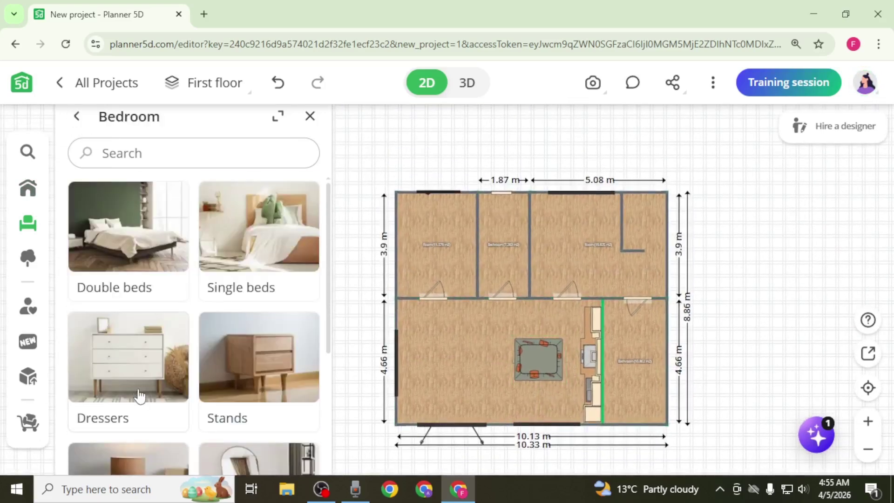
{"action": "left_click", "coordinate": [216, 257]}
{"action": "left_click_drag", "start_coordinate": [259, 244], "coordinate": [413, 214]}
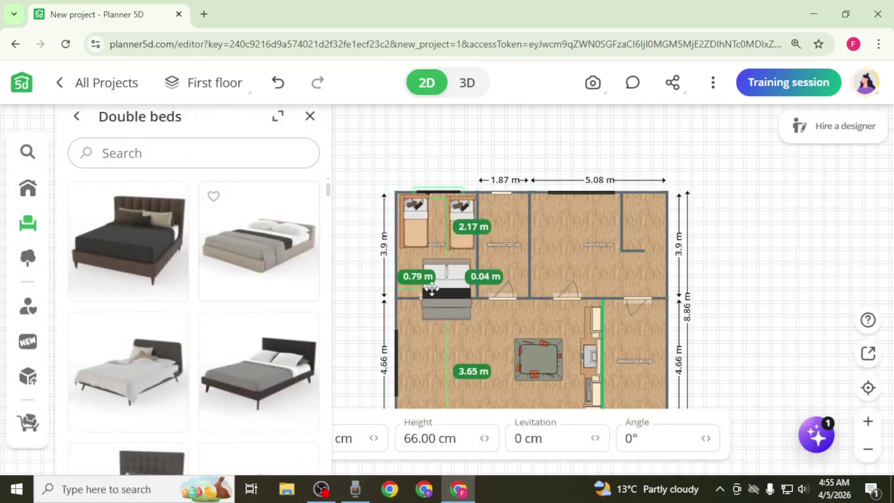
{"action": "left_click_drag", "start_coordinate": [435, 289], "coordinate": [573, 228]}
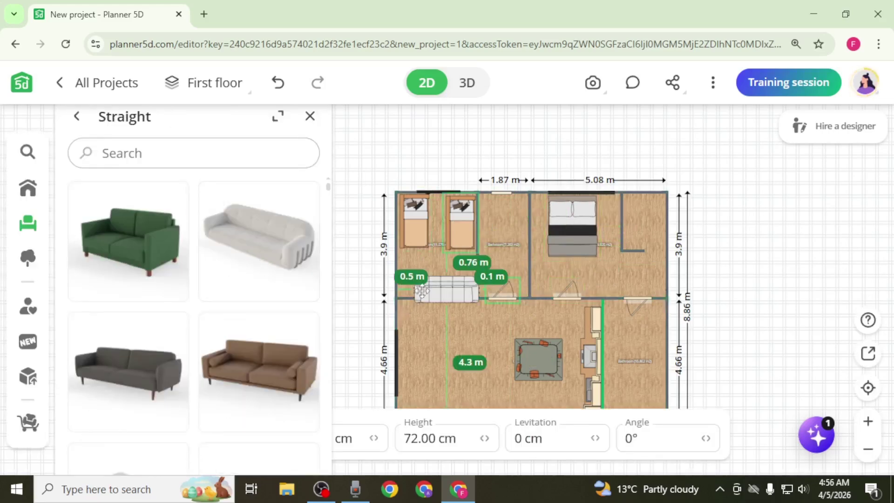
Place a white straight sofa in the living room, rotate it to 270°, and position it against the left wall by the window.
{"action": "left_click_drag", "start_coordinate": [446, 294], "coordinate": [448, 352]}
{"action": "left_click", "coordinate": [636, 438]}
{"action": "type", "text": "270"}
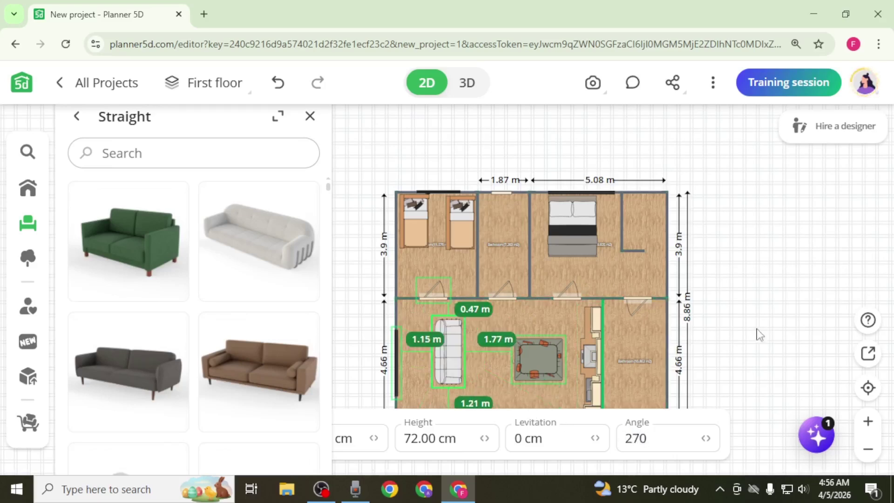
{"action": "left_click", "coordinate": [759, 335]}
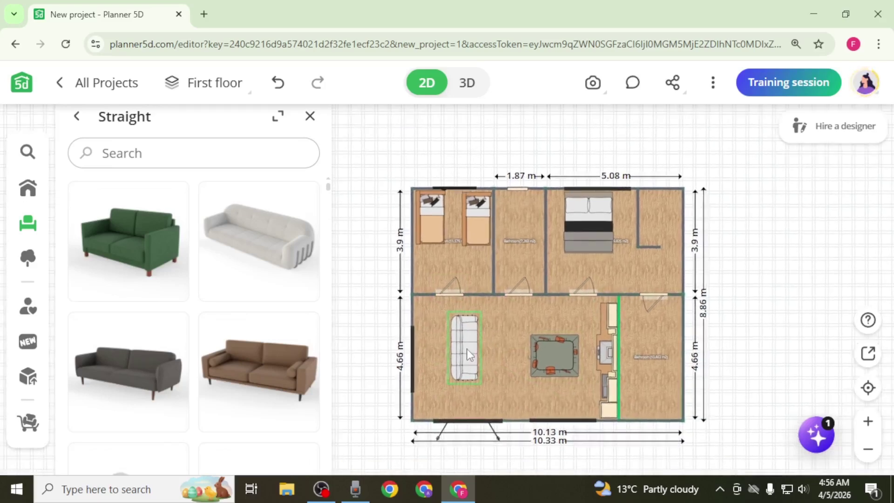
{"action": "left_click", "coordinate": [467, 355]}
{"action": "left_click_drag", "start_coordinate": [467, 355], "coordinate": [432, 356]}
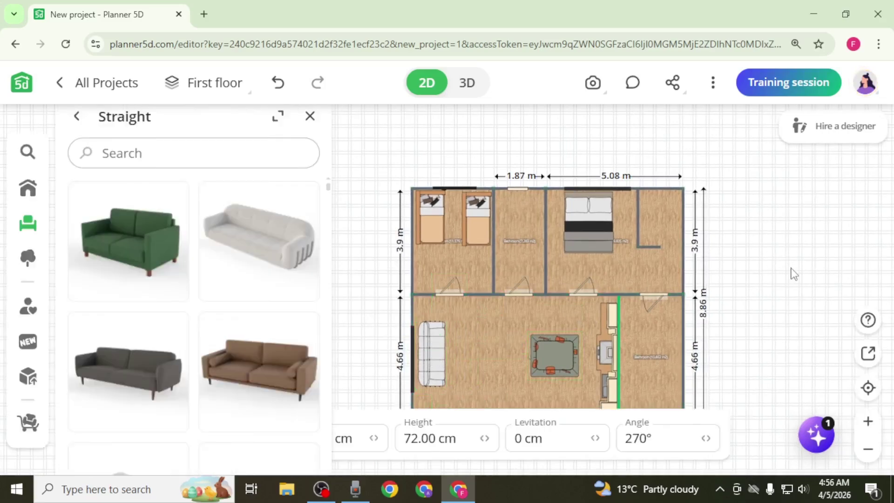
{"action": "left_click", "coordinate": [794, 273]}
{"action": "left_click", "coordinate": [310, 116]}
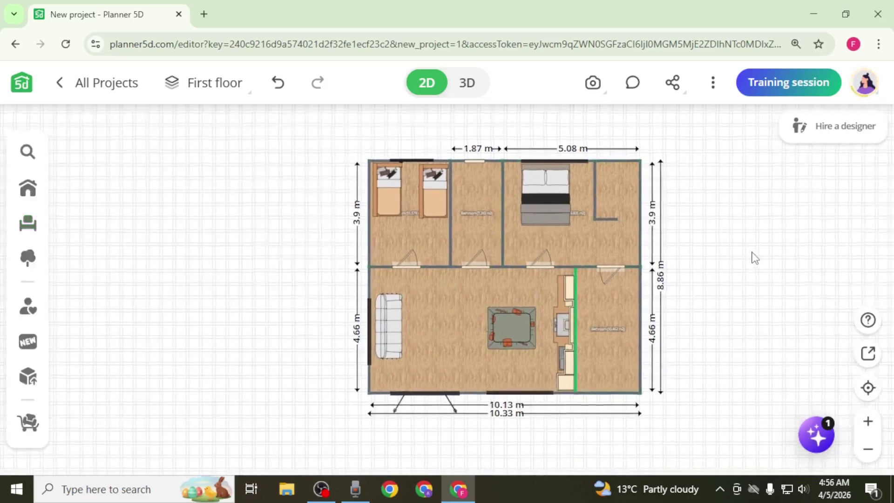
Examine the furnished house in 3D, return to the 2D plan, and inspect the interior doors along the central wall.
{"action": "left_click_drag", "start_coordinate": [755, 257], "coordinate": [749, 251]}
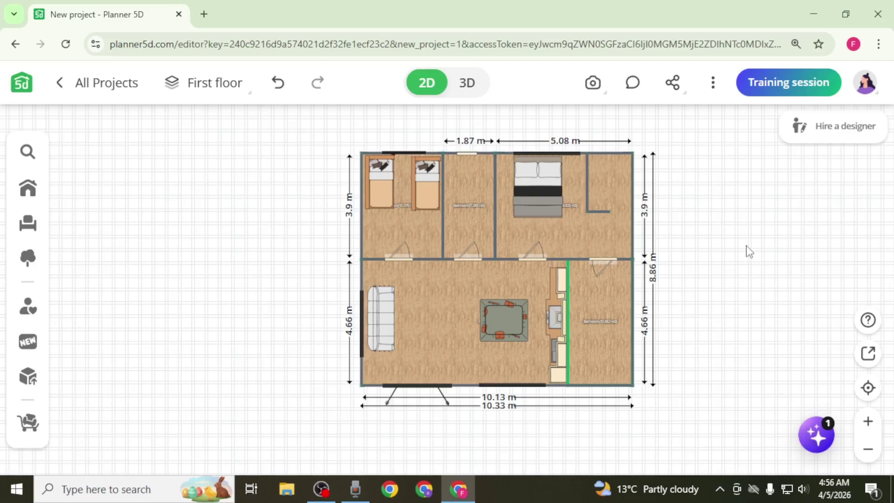
{"action": "left_click_drag", "start_coordinate": [746, 246], "coordinate": [727, 252]}
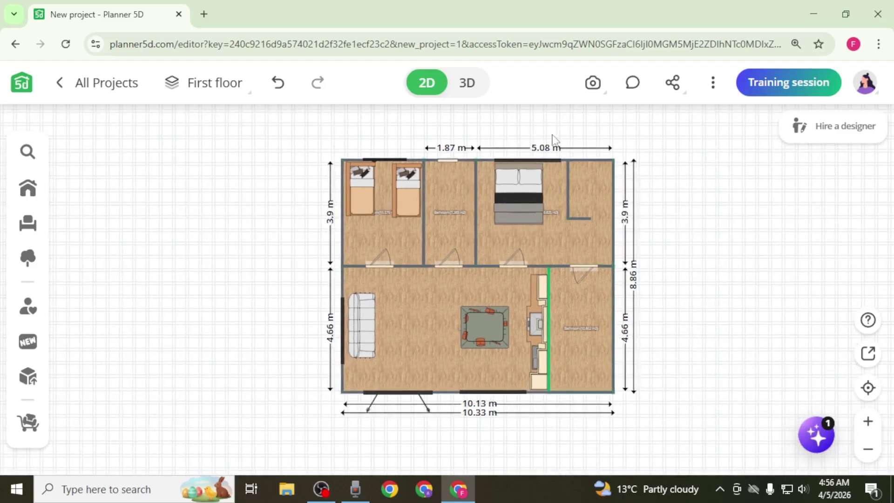
{"action": "left_click", "coordinate": [466, 87]}
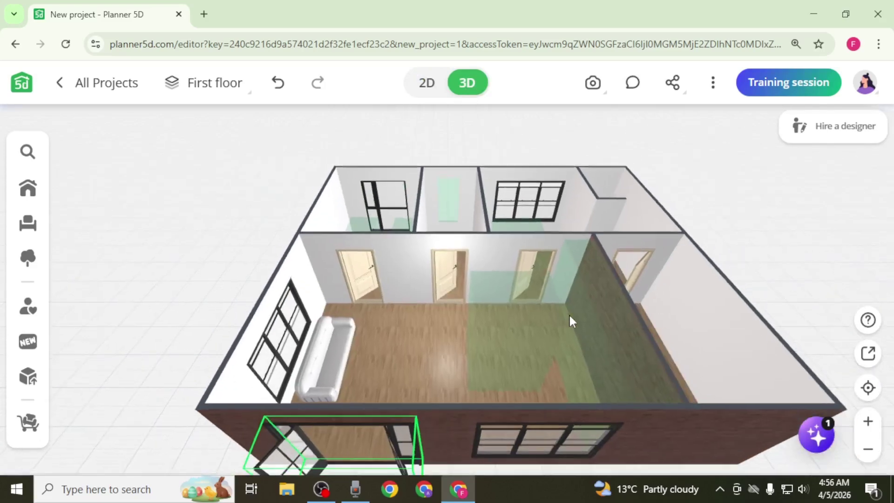
{"action": "left_click_drag", "start_coordinate": [626, 448], "coordinate": [540, 447]}
{"action": "left_click", "coordinate": [441, 88]}
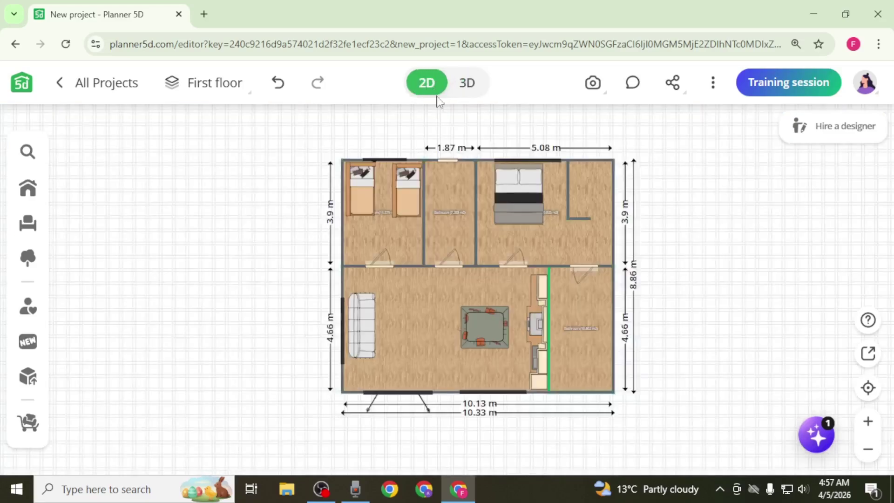
{"action": "left_click", "coordinate": [454, 264]}
{"action": "scroll", "coordinate": [454, 265], "scroll_direction": "up", "scroll_amount": 5}
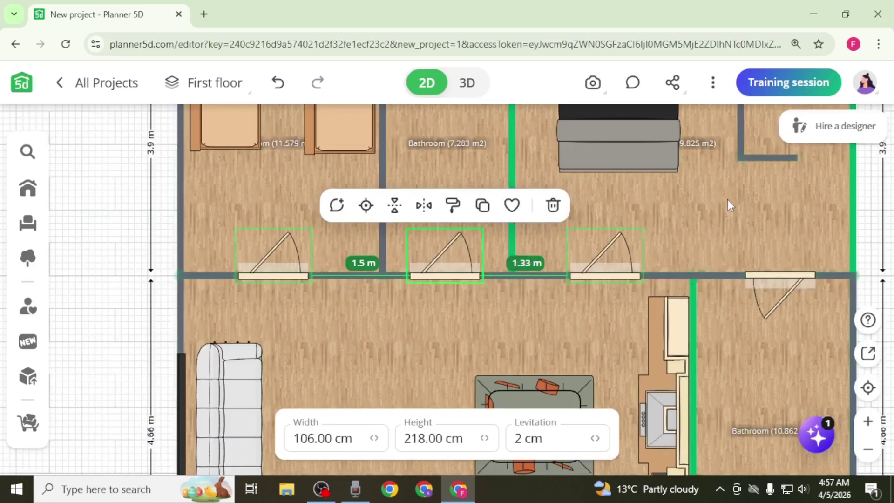
{"action": "scroll", "coordinate": [630, 230], "scroll_direction": "down", "scroll_amount": 5}
{"action": "left_click", "coordinate": [818, 231]}
{"action": "left_click_drag", "start_coordinate": [818, 231], "coordinate": [739, 251]}
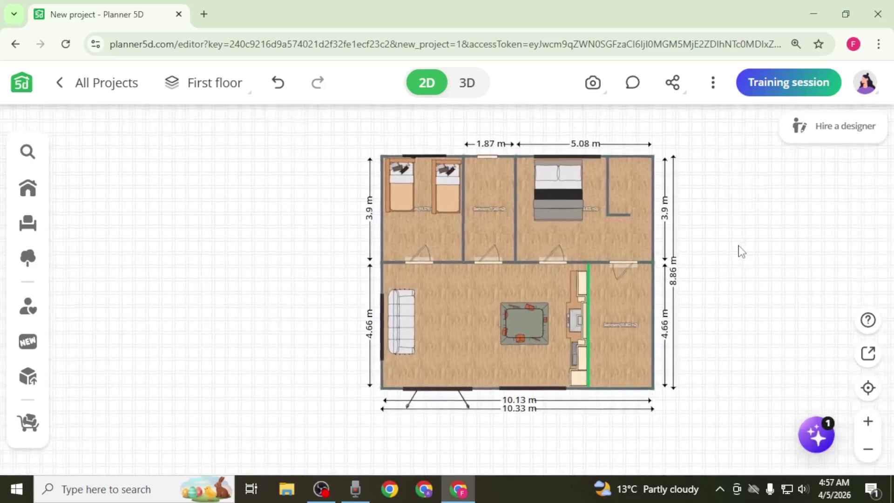